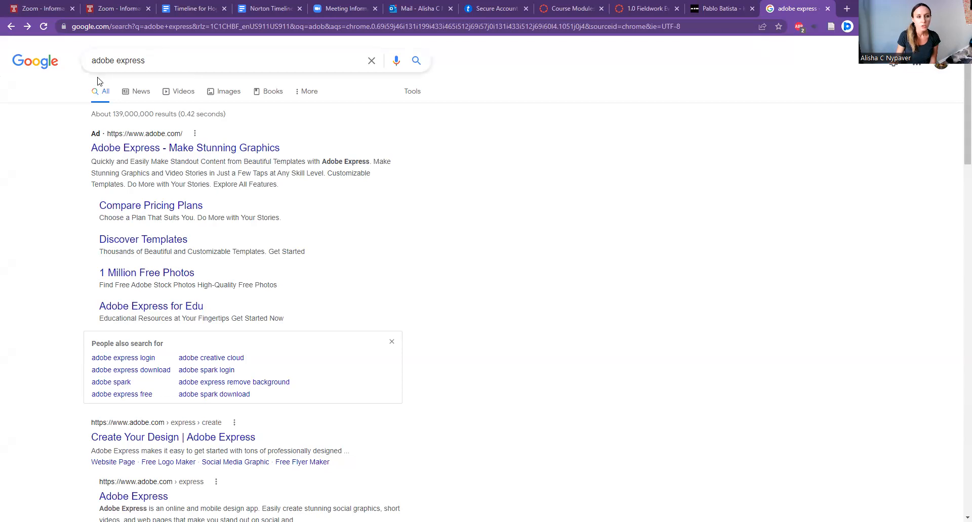
- Open Adobe Express from the search results, sign in for free with an existing Google account, and dismiss the Libraries promotion
click(186, 149)
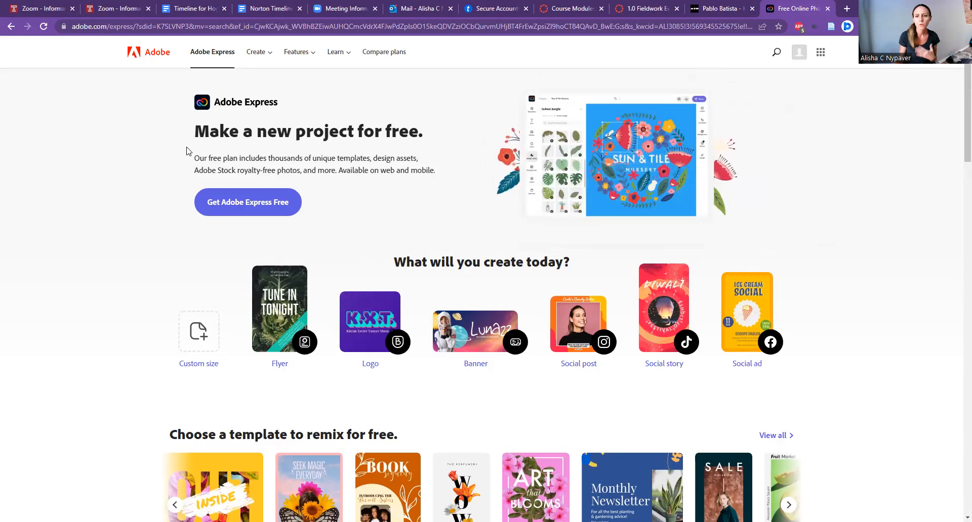
click(248, 212)
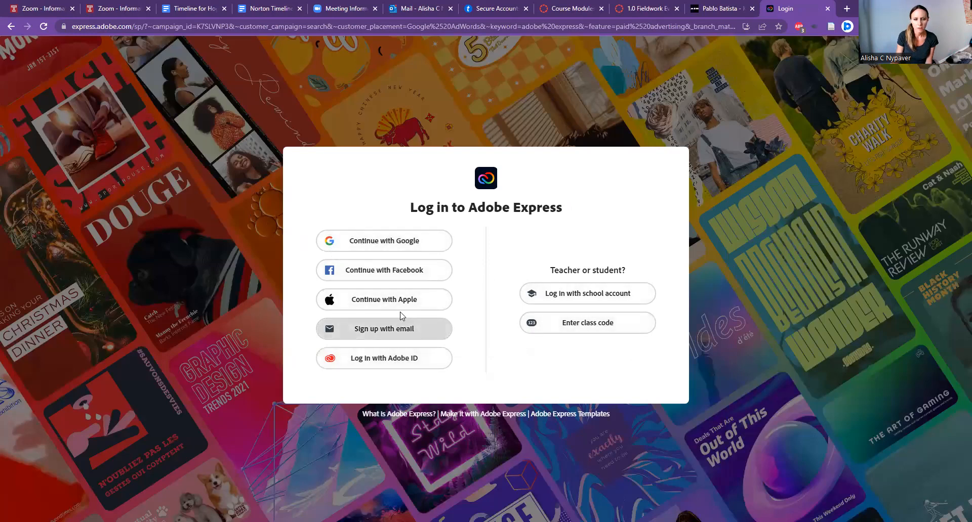
click(364, 244)
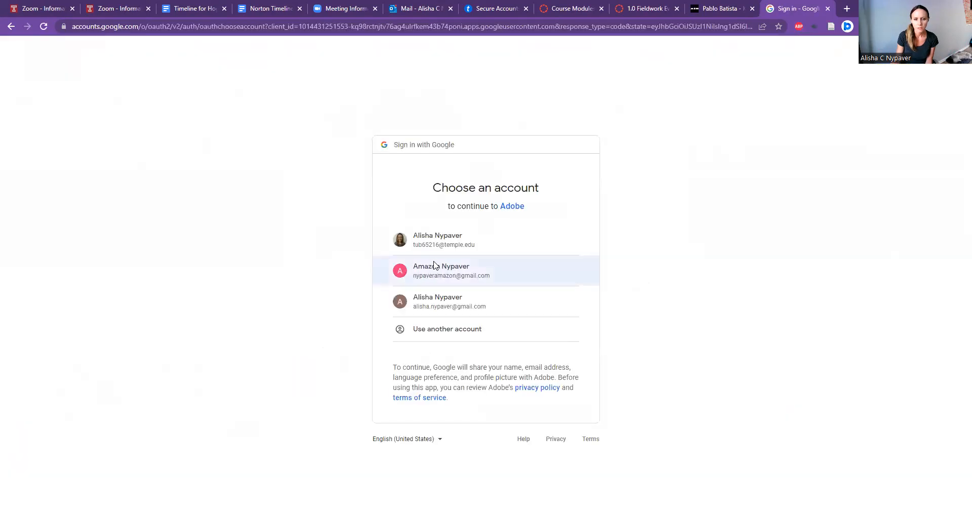
click(434, 266)
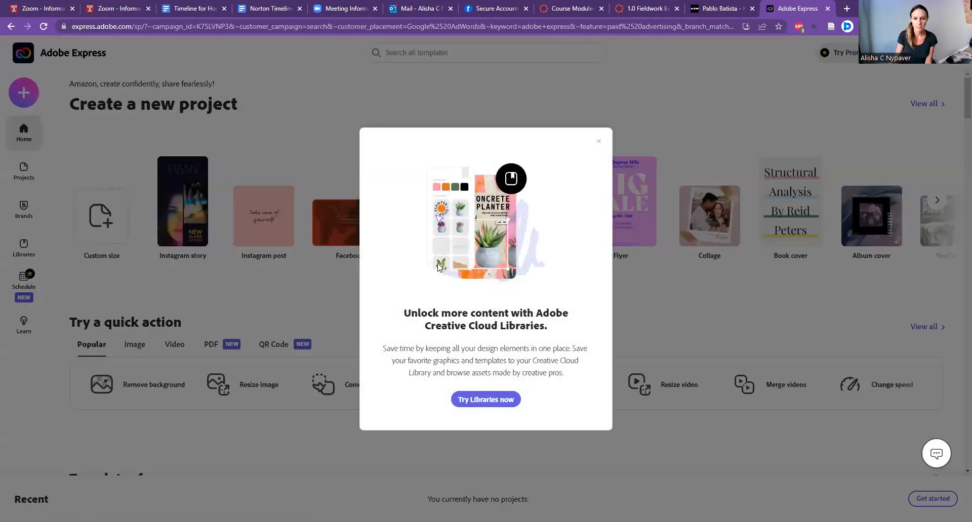
click(597, 145)
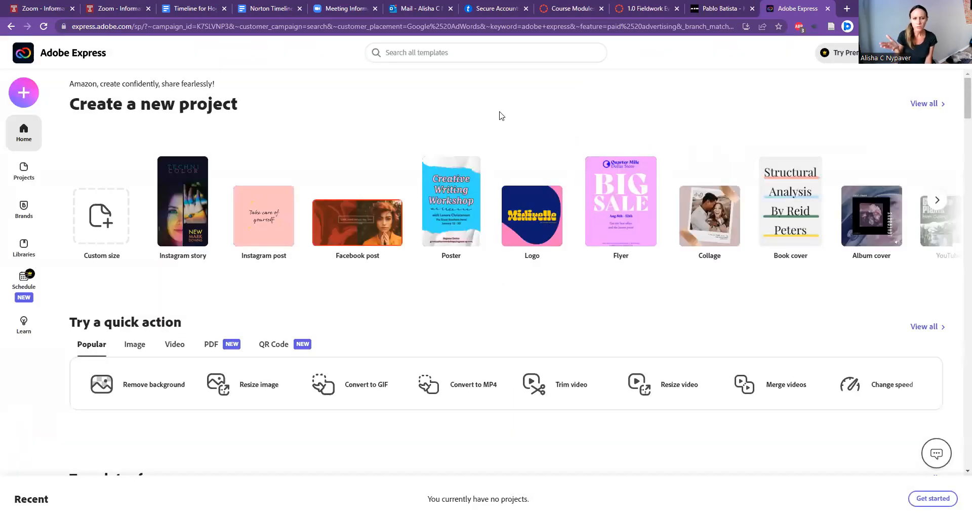
- Browse the templates on the home page and create a new blank web page project
scroll(515, 128, down, 5)
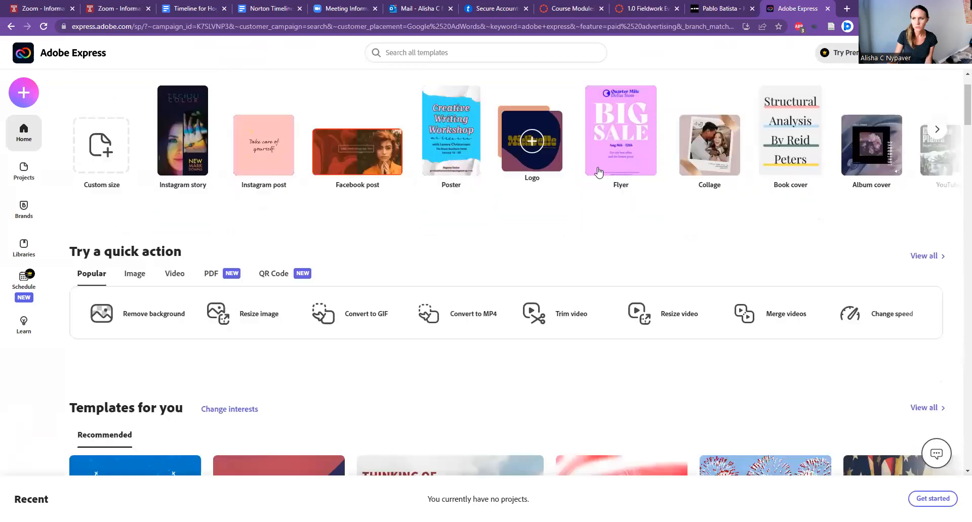
scroll(625, 214, down, 6)
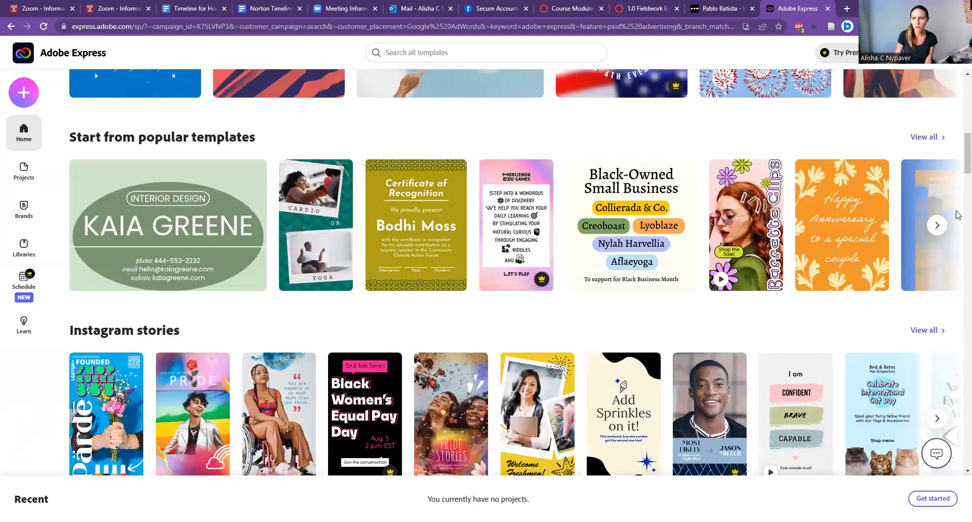
scroll(956, 110, up, 11)
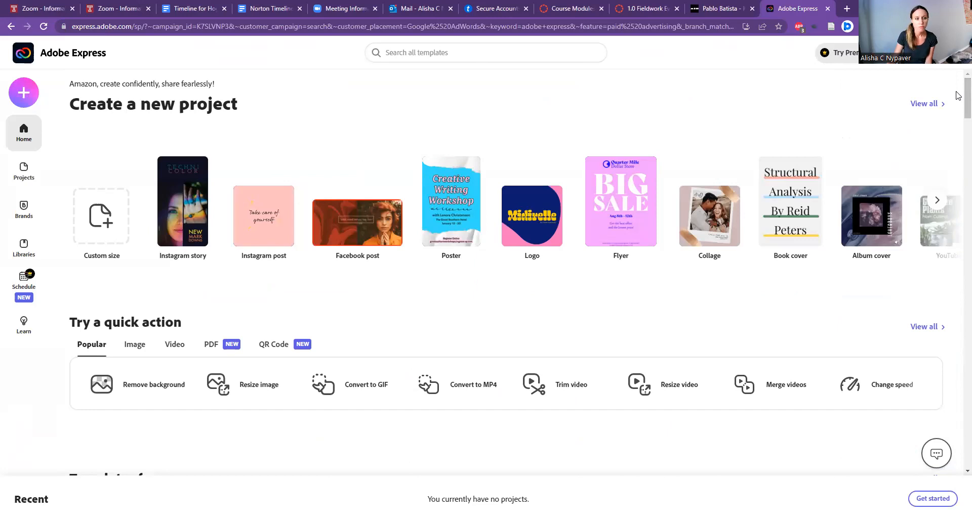
click(25, 96)
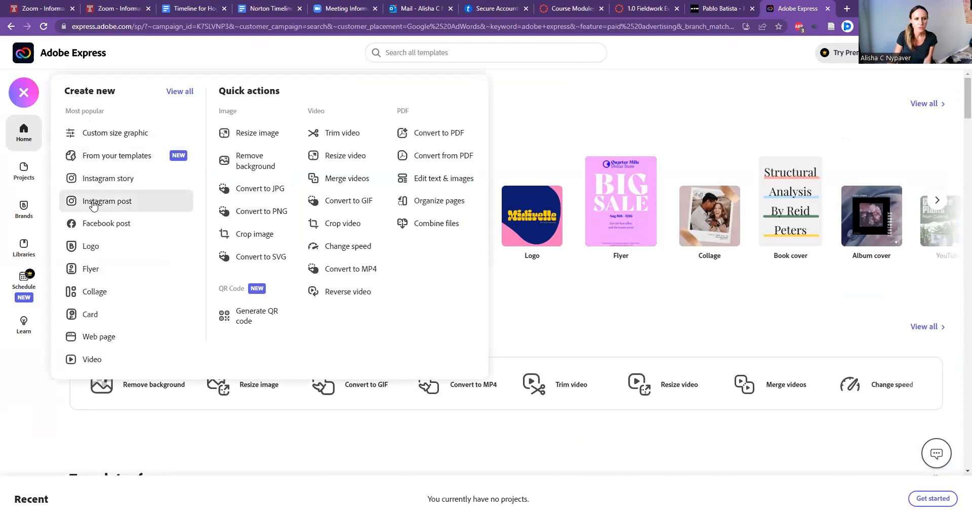
click(105, 337)
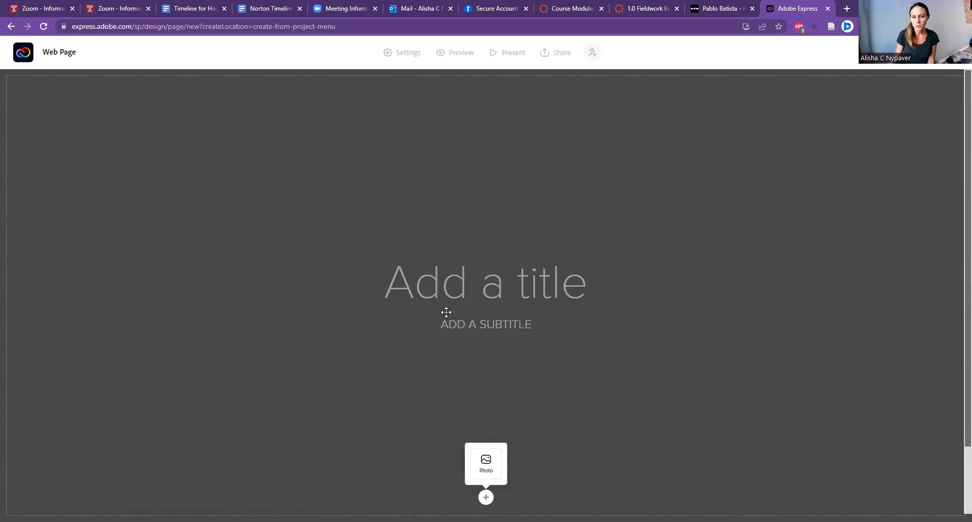
click(463, 284)
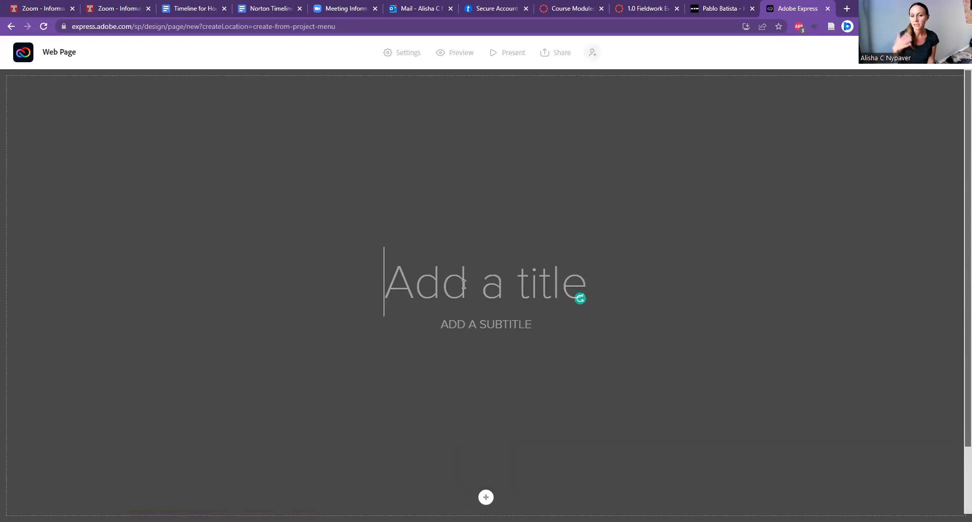
click(490, 328)
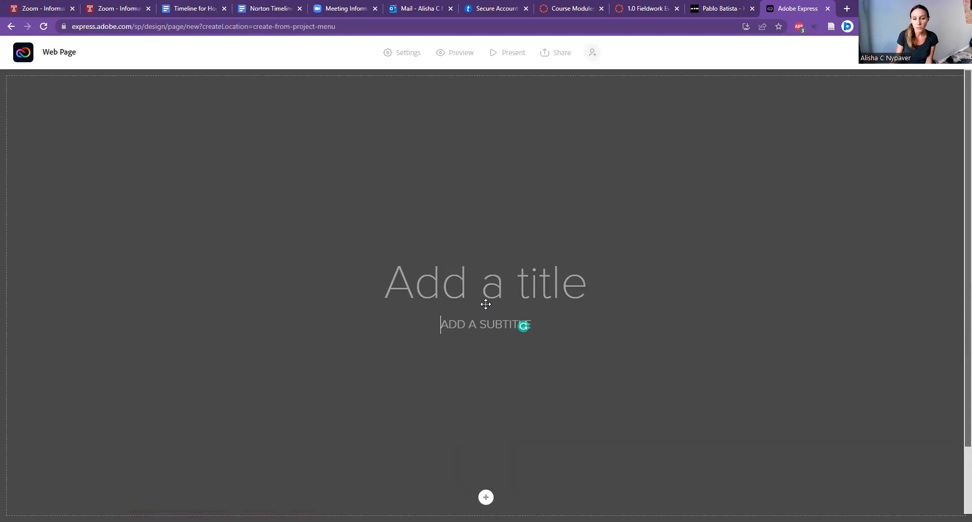
- Search Adobe Stock for "music" and set the pink-and-blue vinyl record photo as the title section's background
click(486, 498)
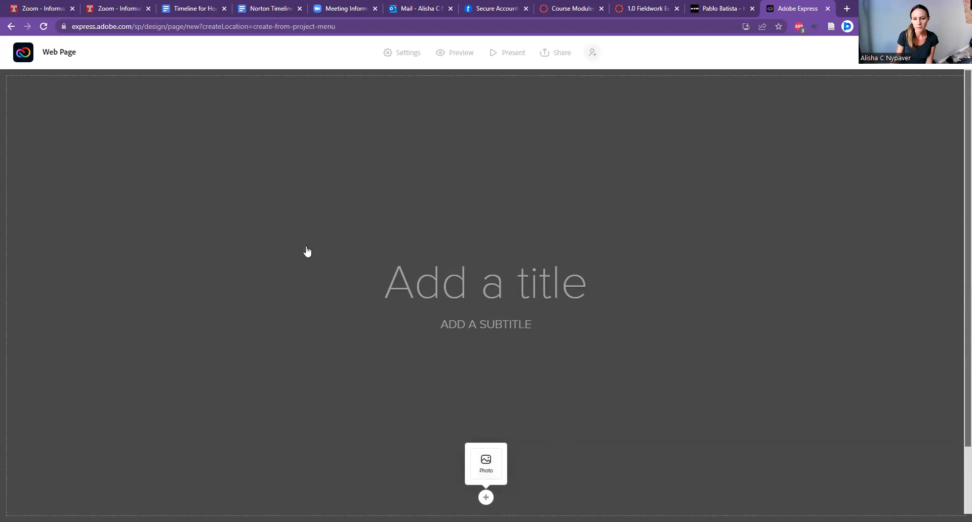
click(483, 474)
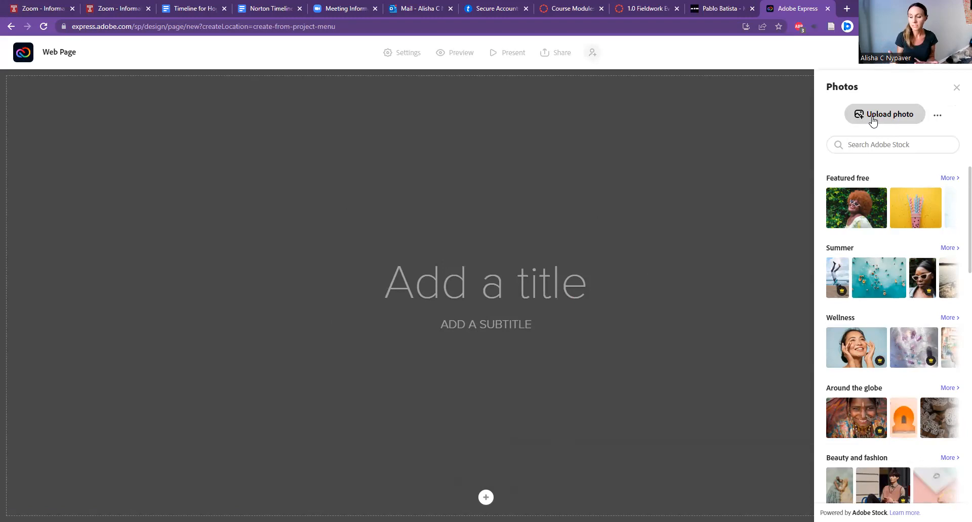
click(892, 144)
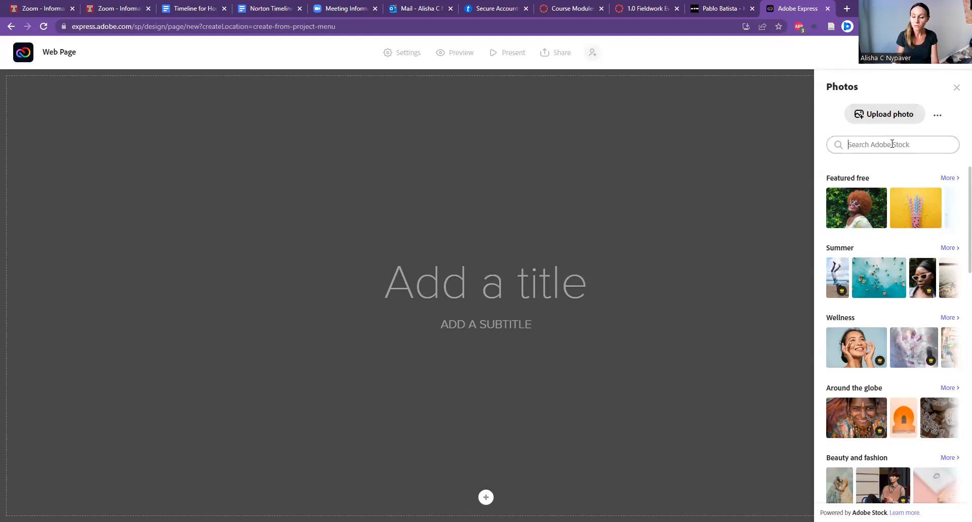
text(music)
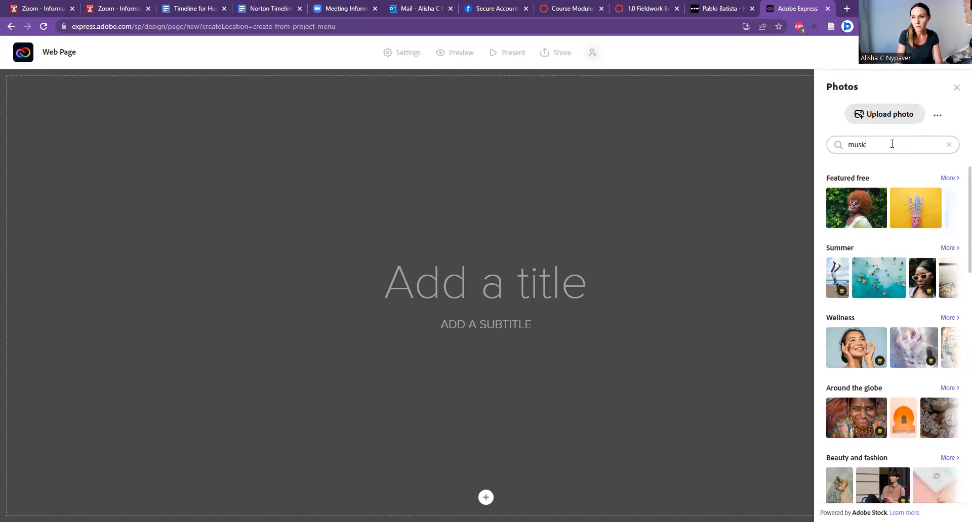
key(Return)
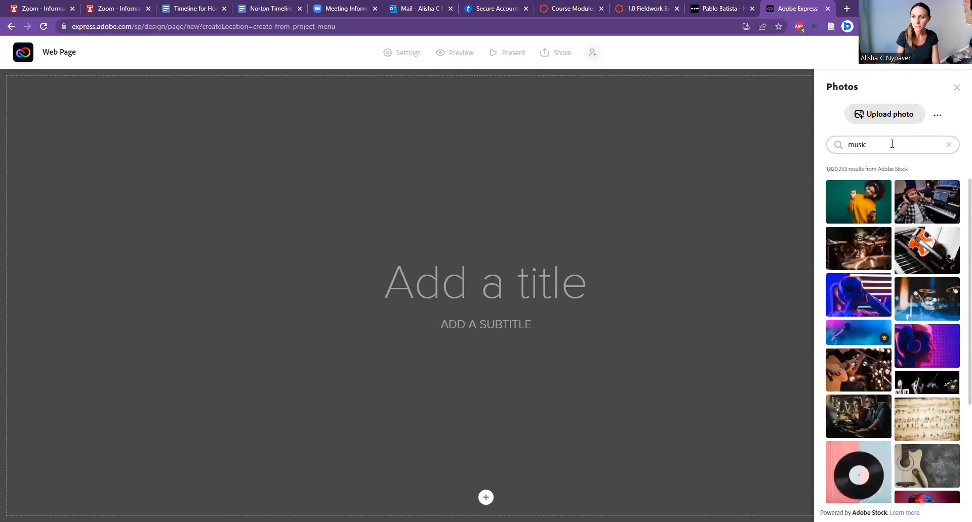
scroll(895, 231, down, 1)
scroll(895, 231, down, 4)
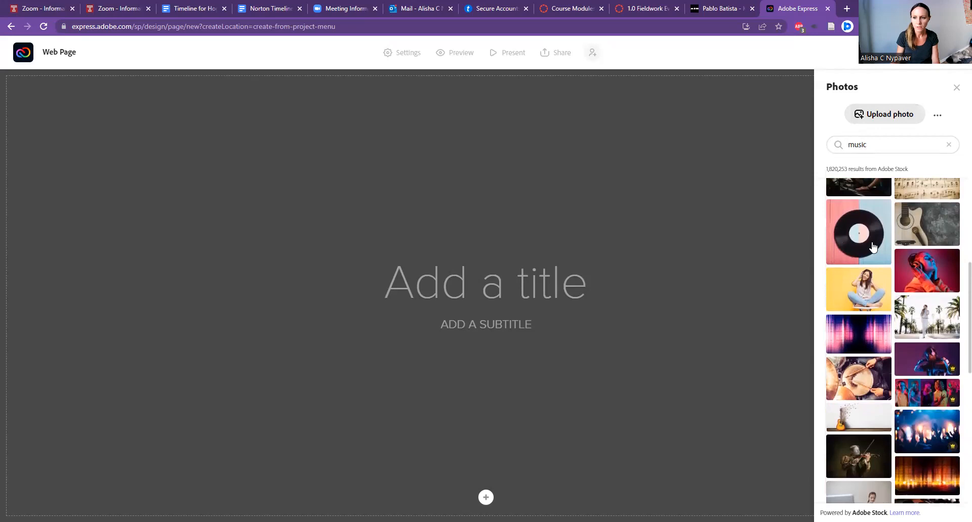
click(872, 247)
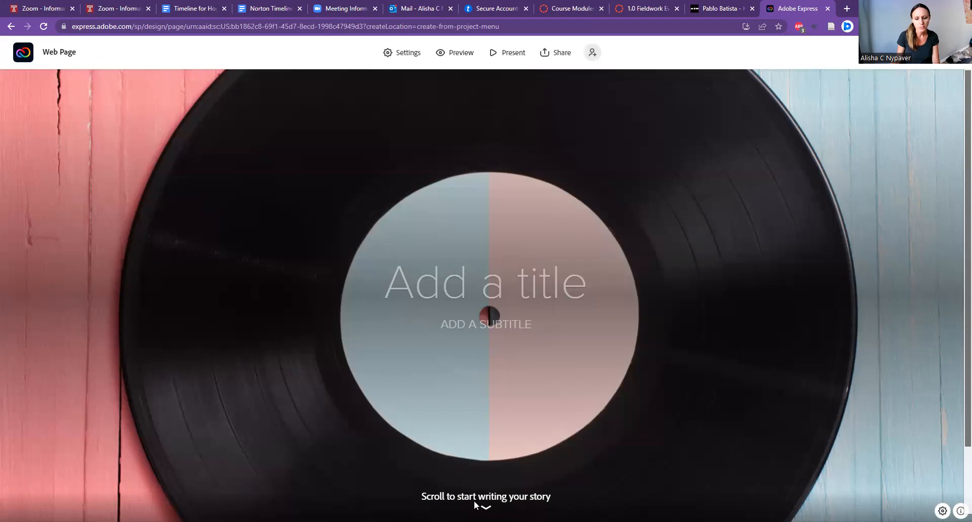
scroll(366, 454, down, 2)
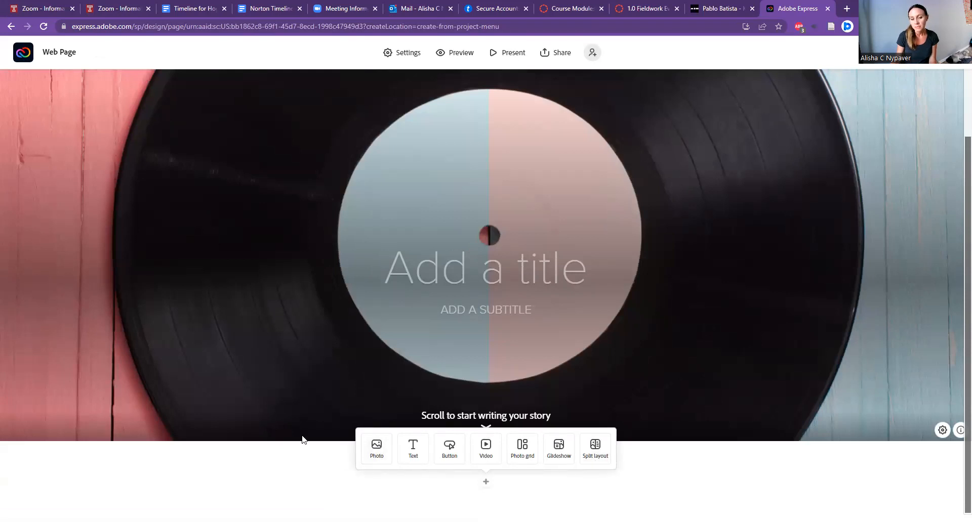
click(413, 451)
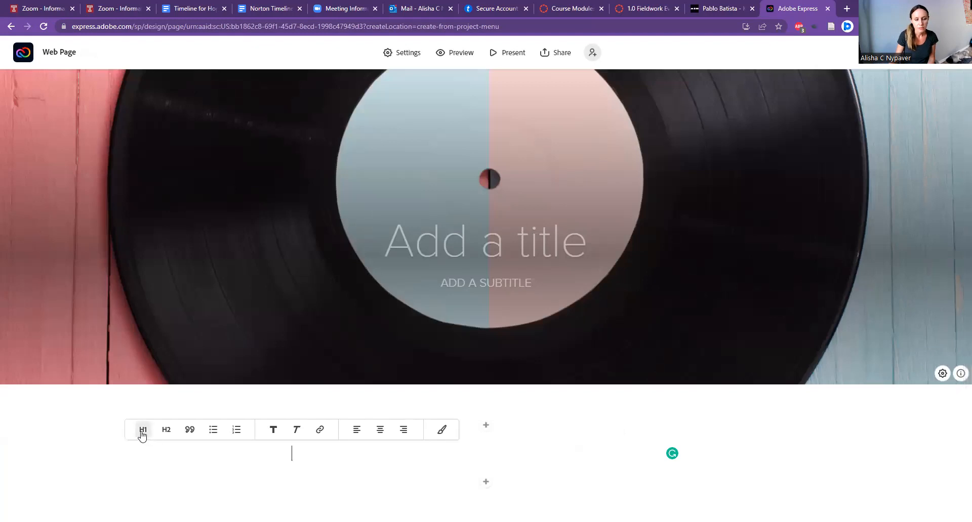
click(191, 431)
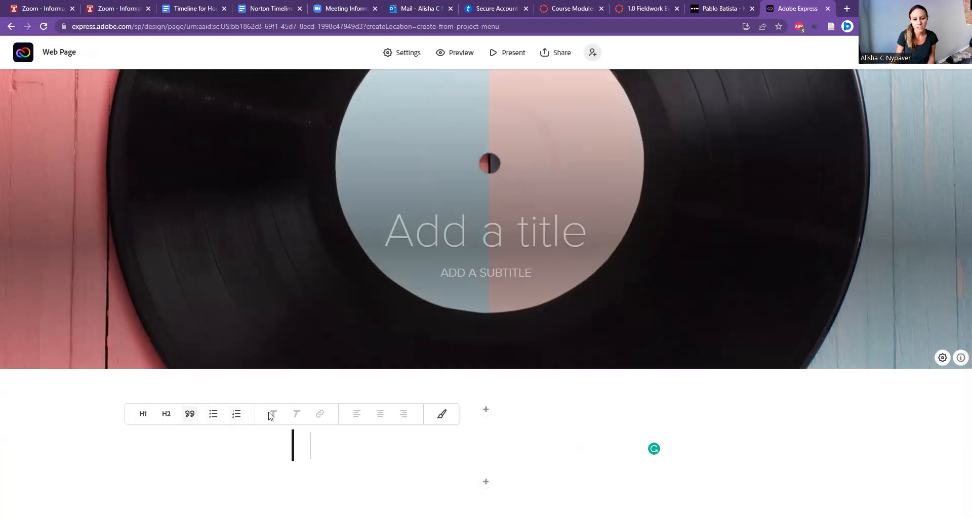
click(166, 414)
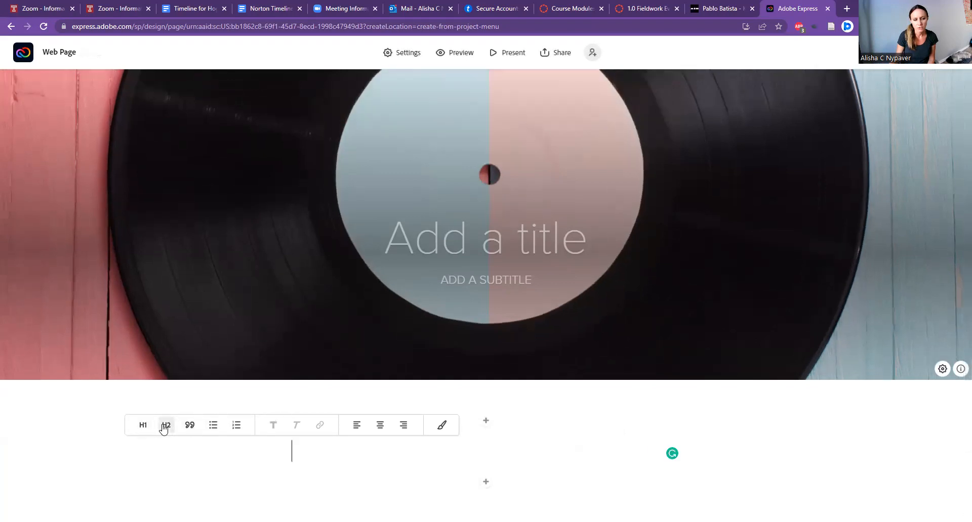
click(164, 429)
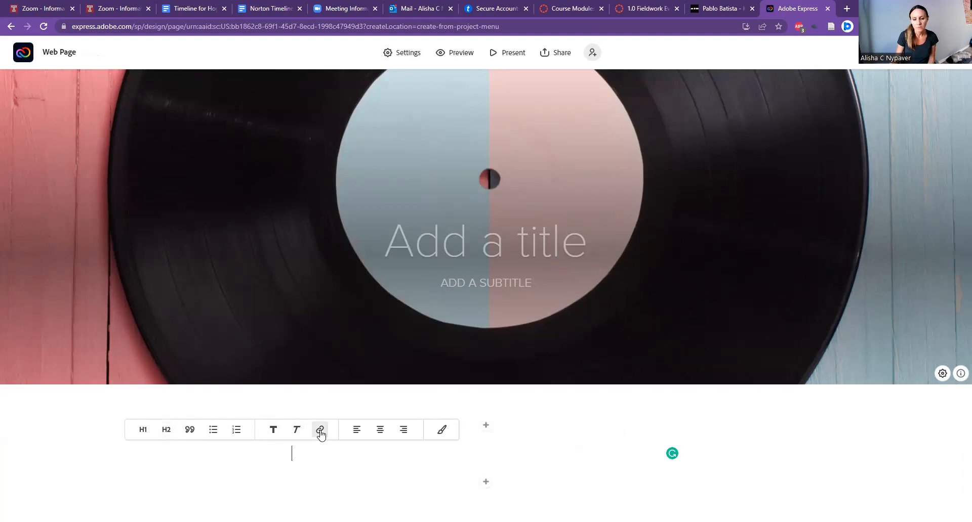
click(521, 445)
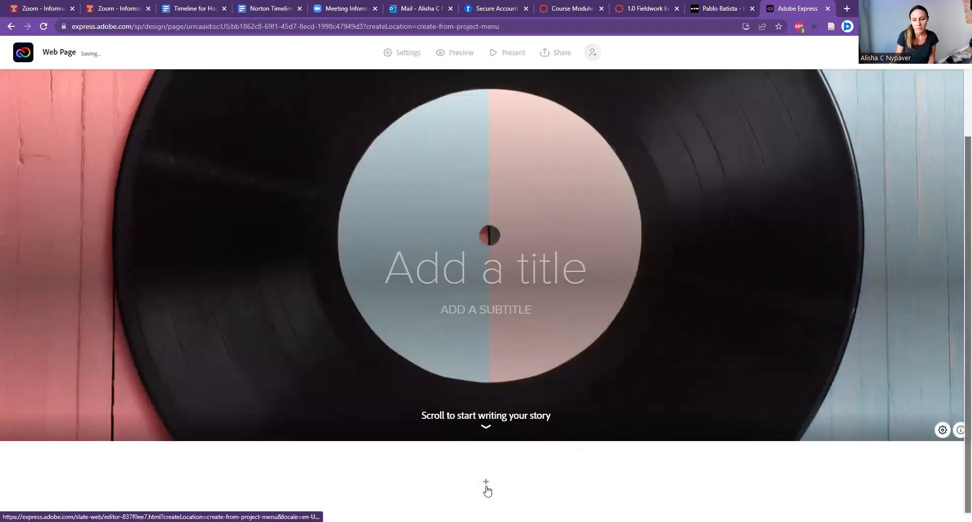
- Insert a button below the title section and enter "Sam Smith" as its text
click(485, 485)
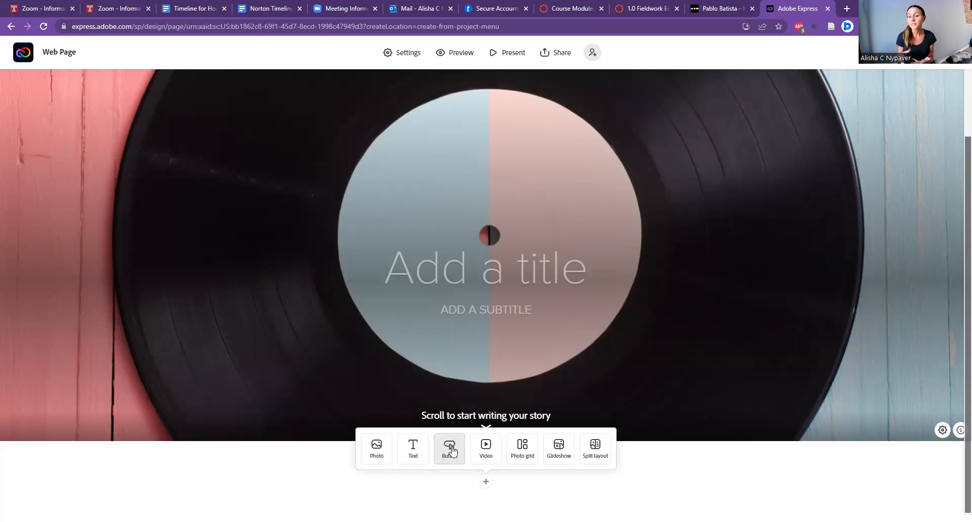
click(449, 448)
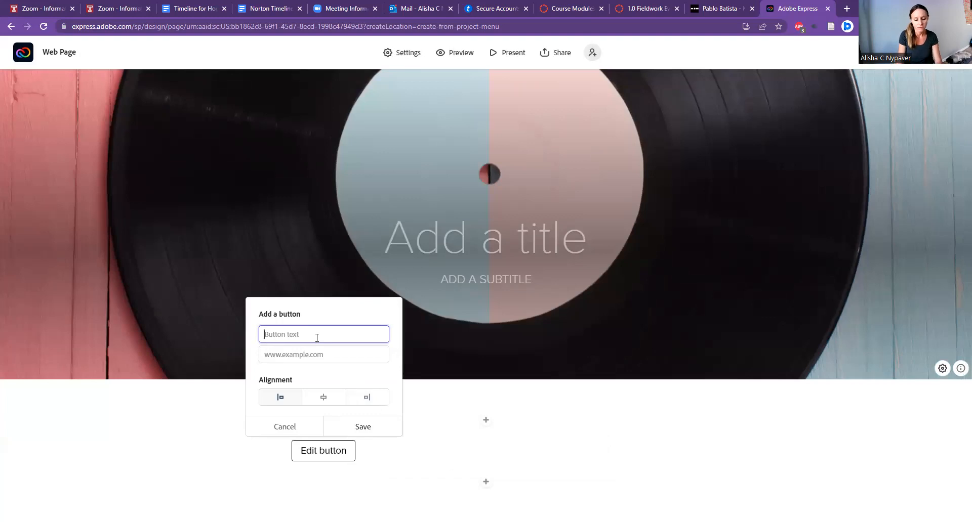
text(Sam Smith)
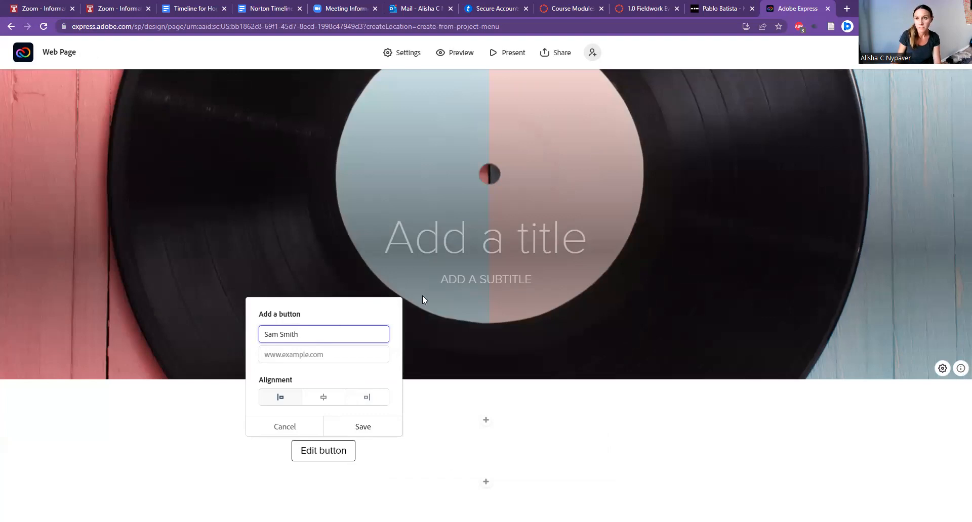
- Search the web for "sam smith" in a new browser tab, open the singer's official site, and copy its address
click(844, 12)
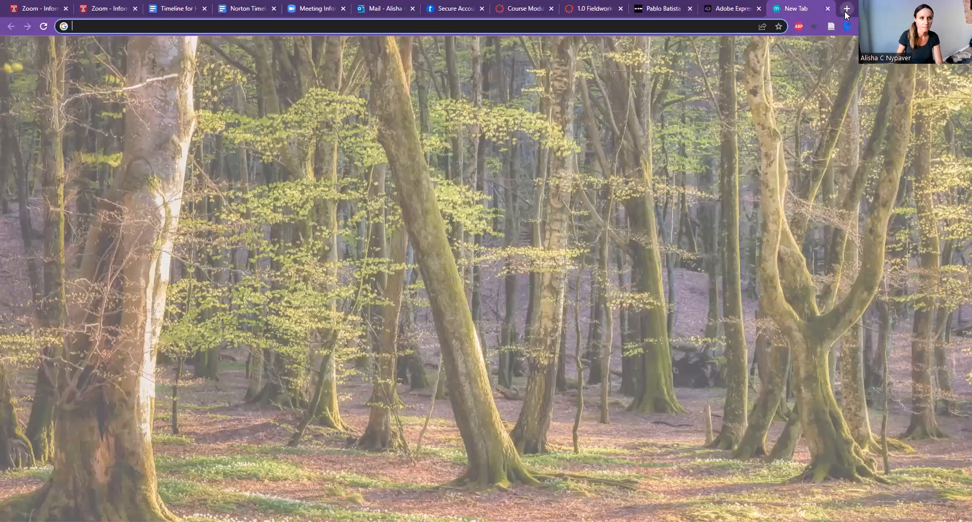
text(sam smith)
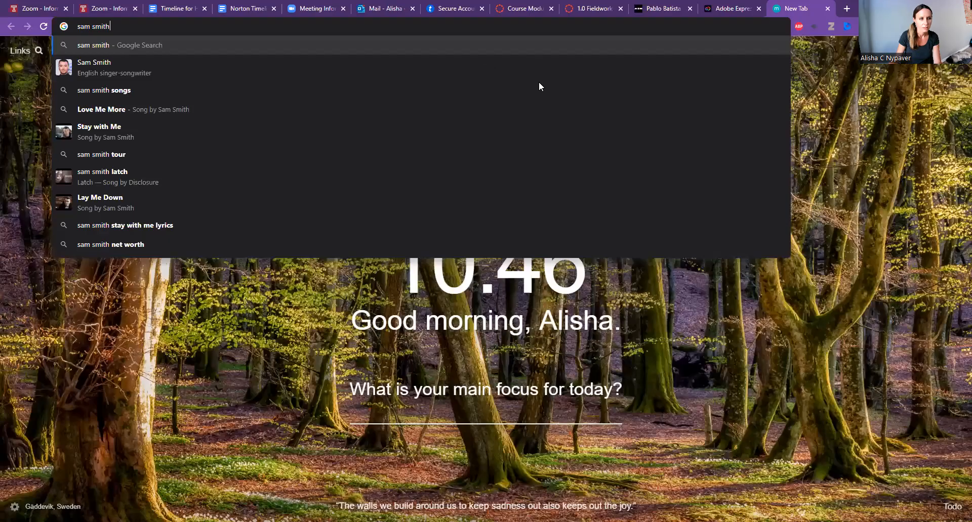
click(96, 68)
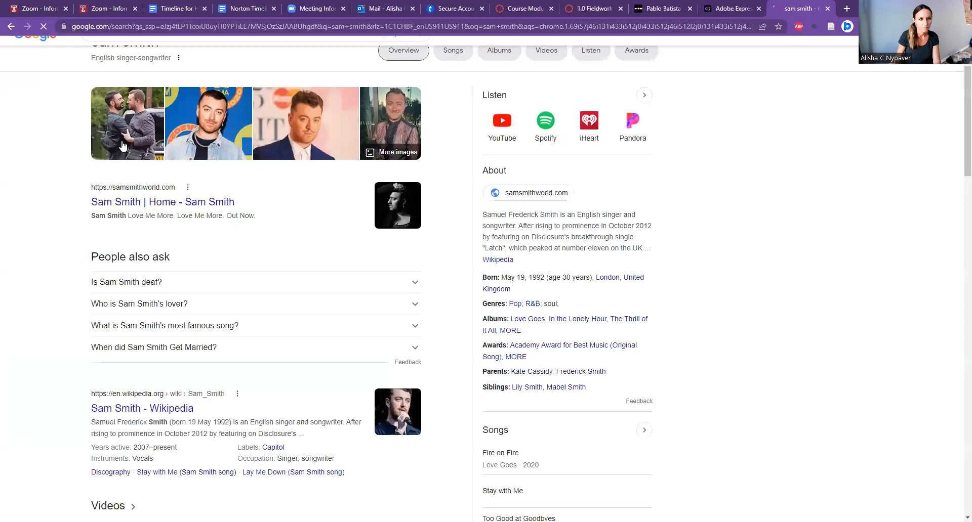
scroll(123, 146, down, 1)
click(132, 149)
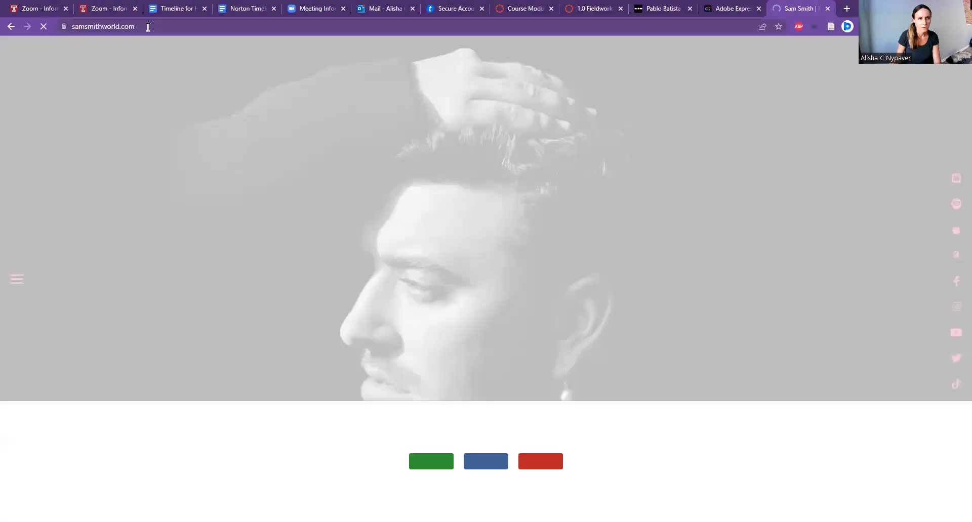
click(148, 27)
key(ctrl+c)
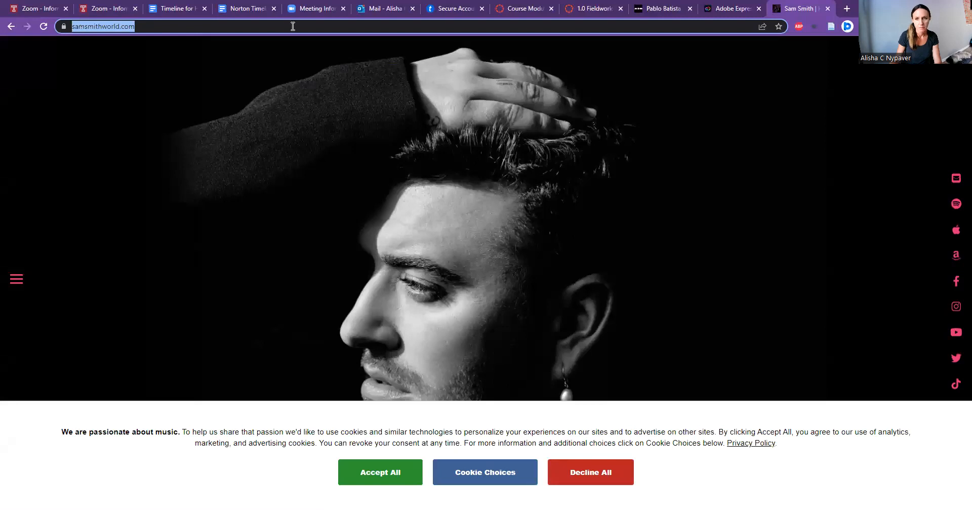
click(745, 7)
click(364, 354)
key(ctrl+v)
click(329, 397)
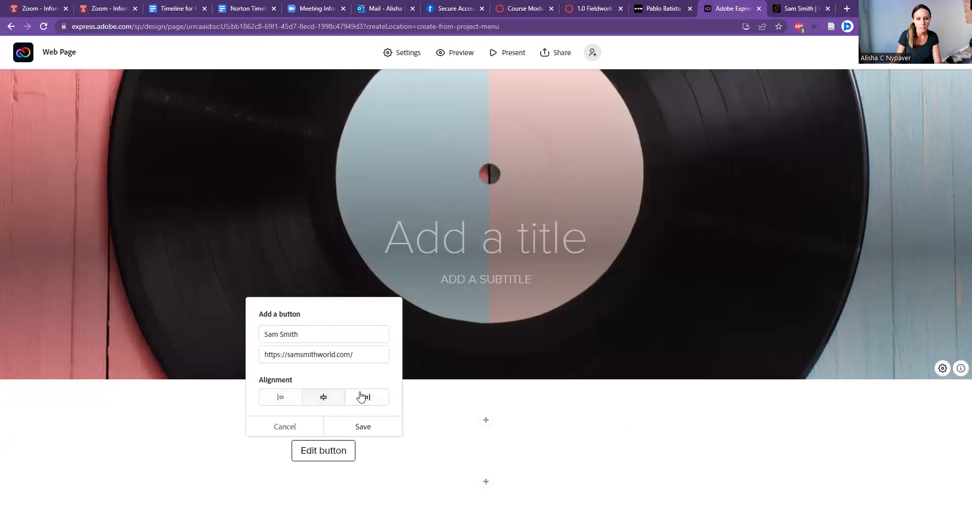
click(365, 428)
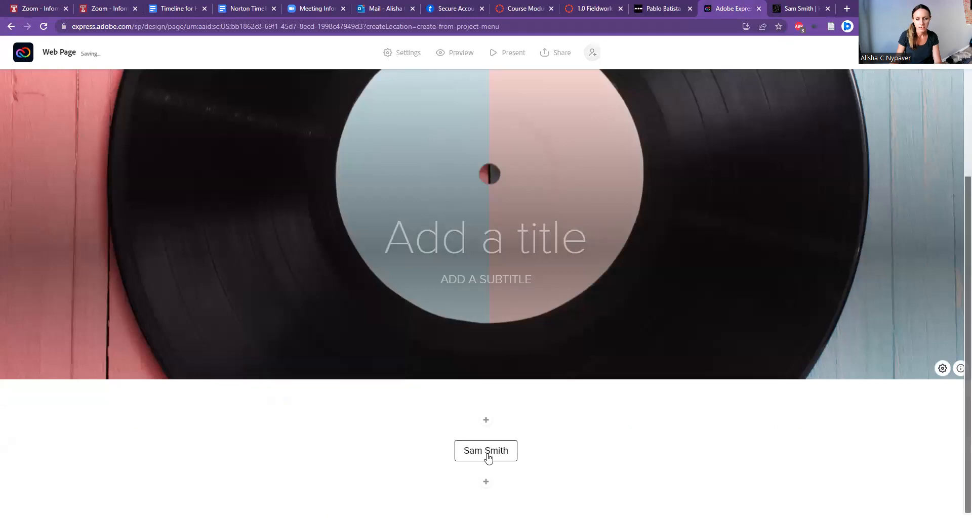
click(487, 455)
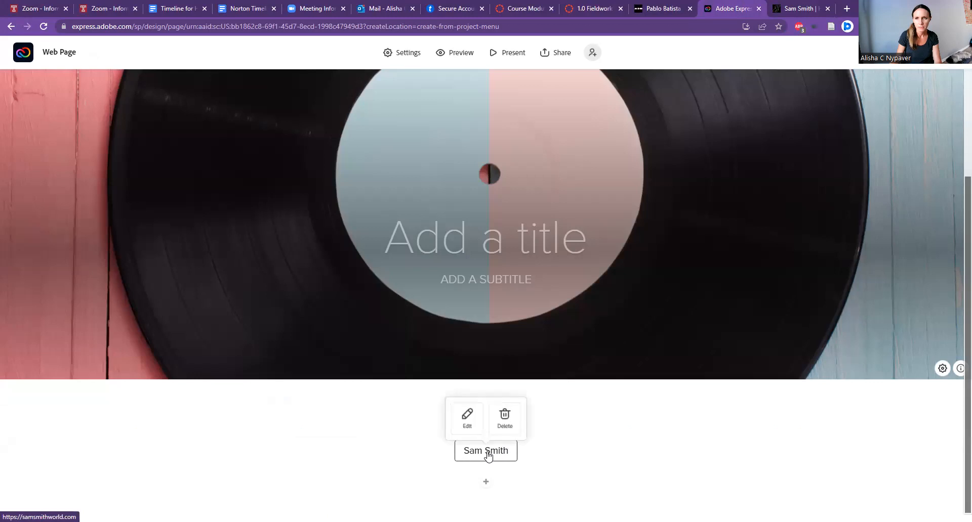
click(595, 427)
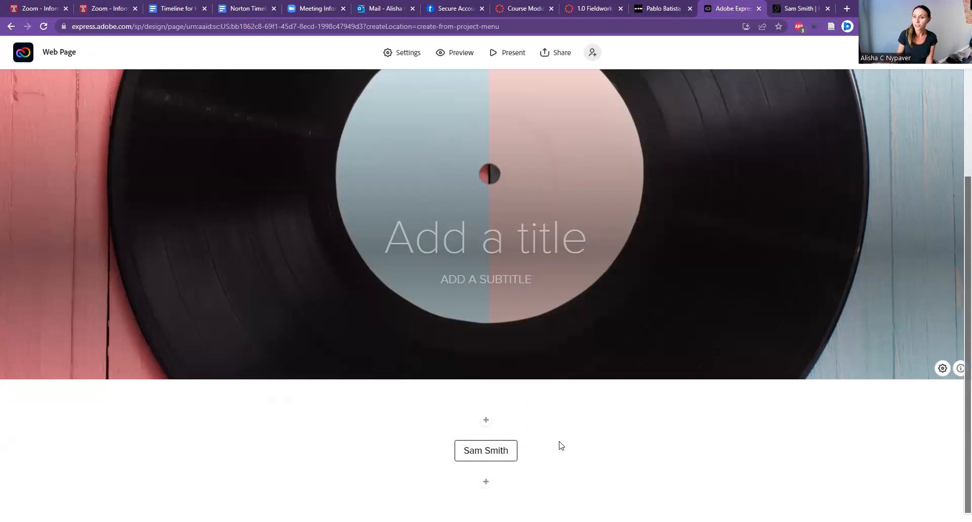
- Insert a video block below the Sam Smith button
click(487, 484)
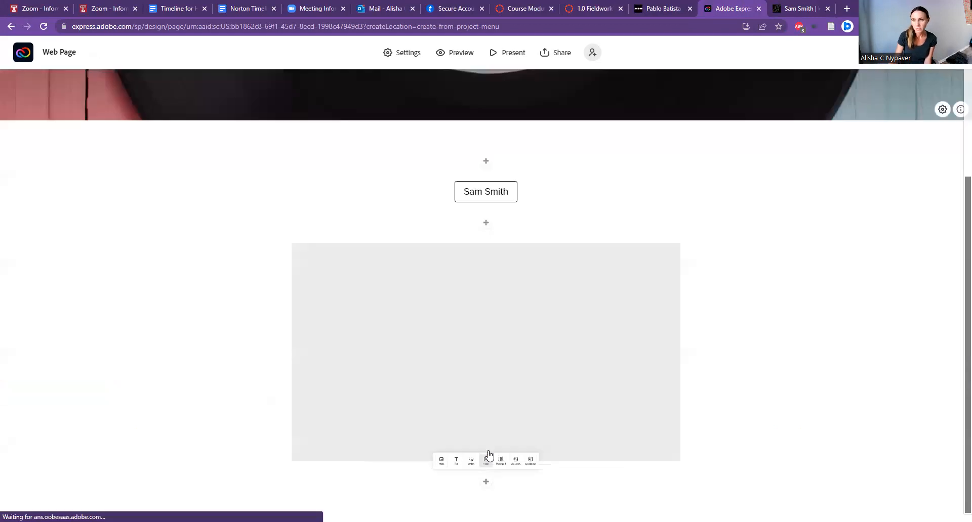
click(487, 451)
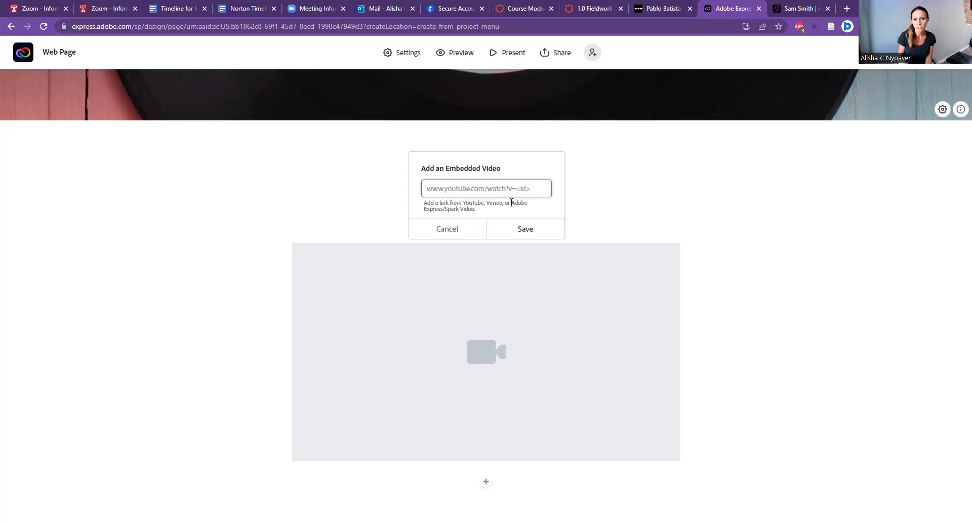
- Open YouTube in a new browser tab and search for "sam smith"
click(842, 6)
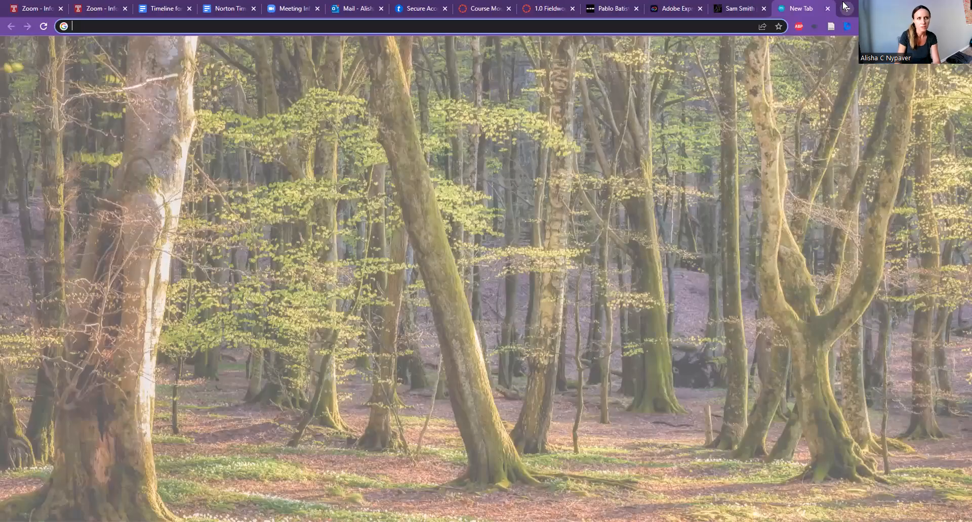
text(y)
key(Return)
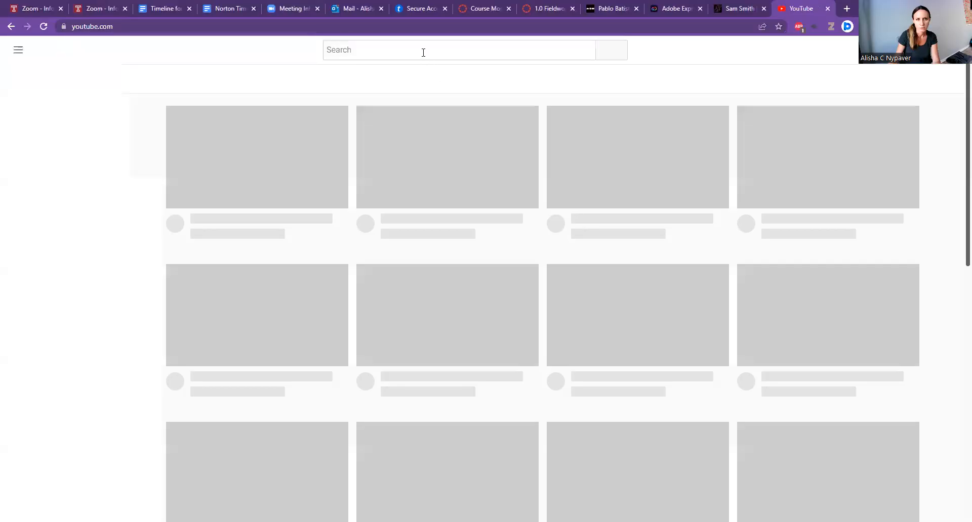
click(423, 52)
text(sam smith)
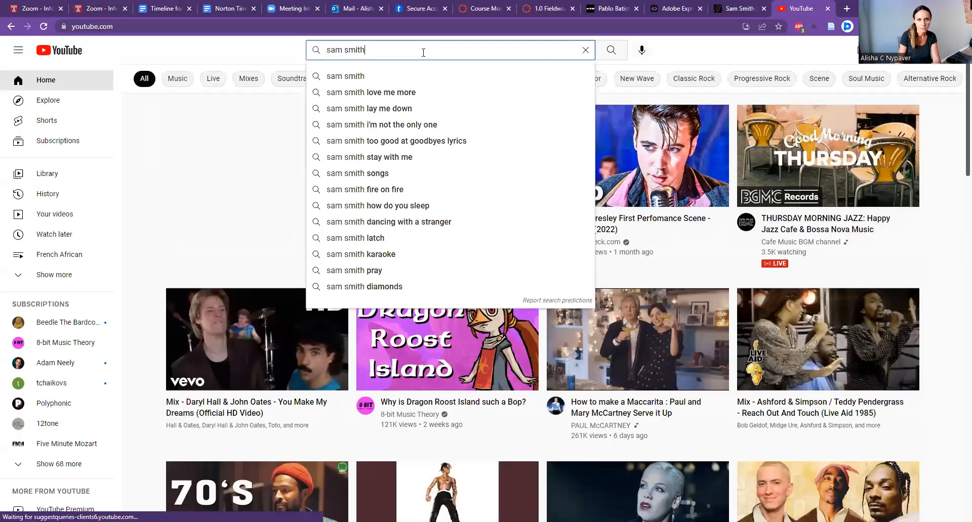
key(Return)
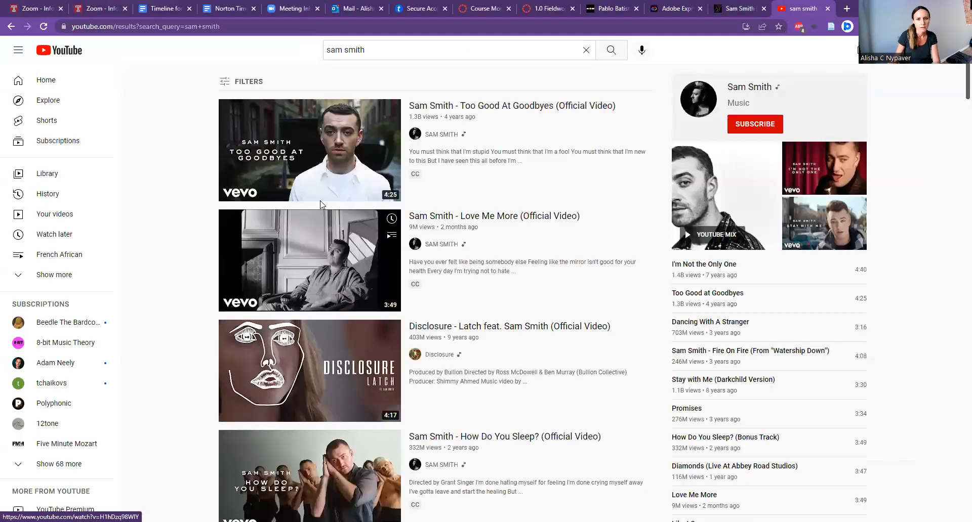
- Open the "Sam Smith - Too Good At Goodbyes (Official Video)" result, pause playback, and copy its address
click(310, 143)
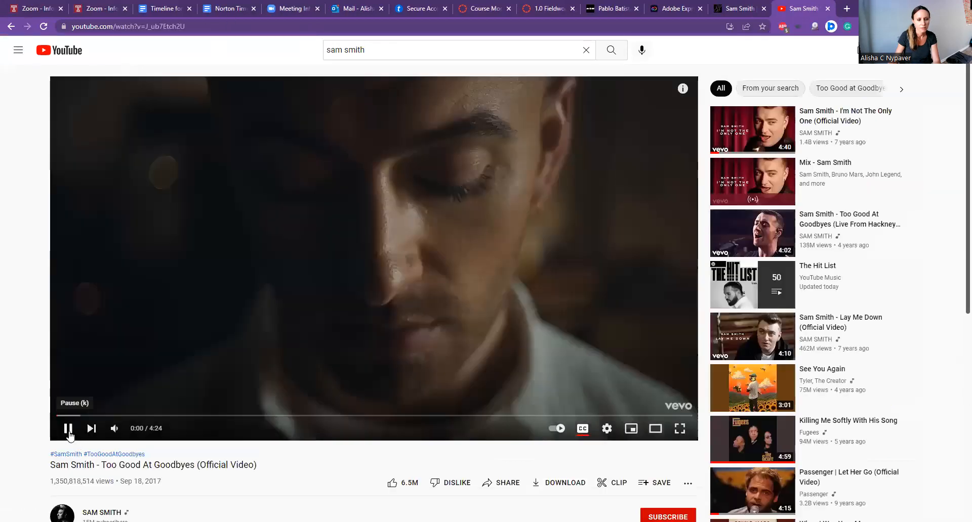
click(69, 430)
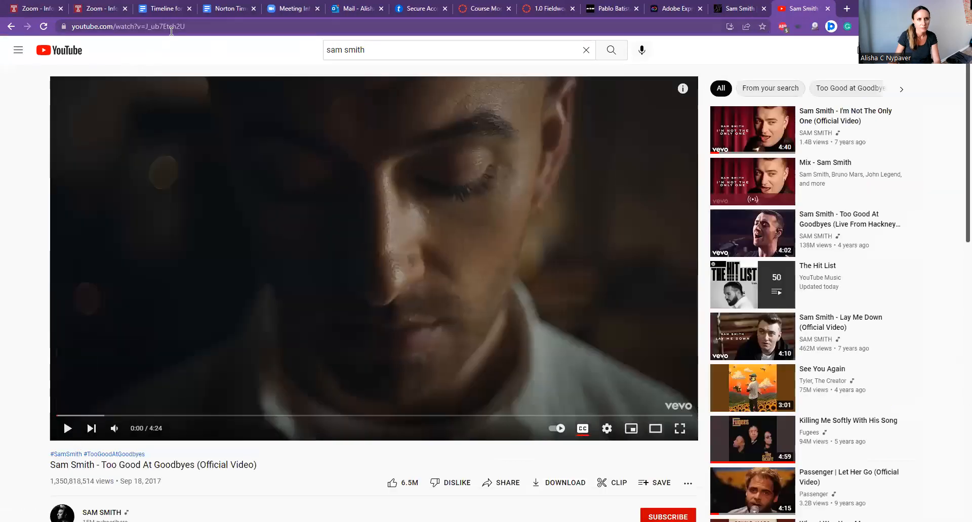
click(171, 29)
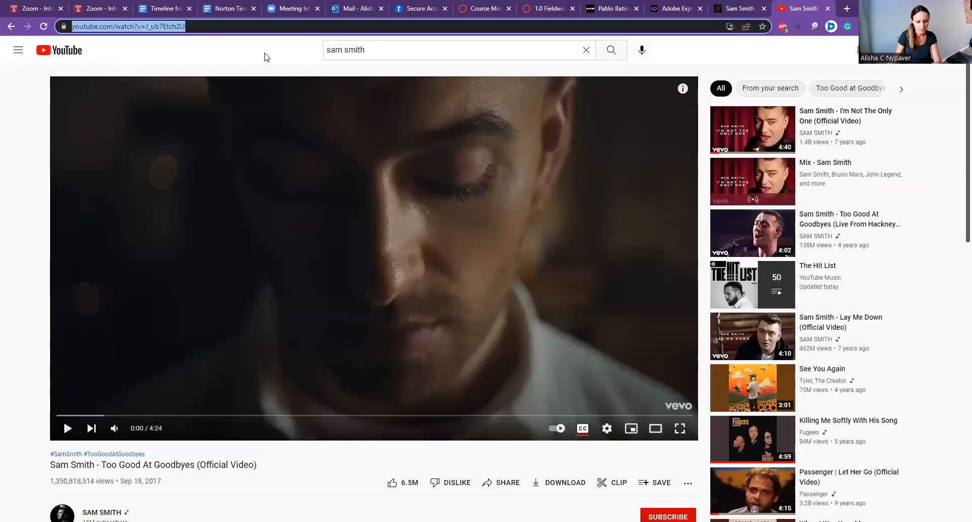
- Back in Adobe Express, paste the copied YouTube address as the embedded video's link and save it
click(753, 6)
click(763, 10)
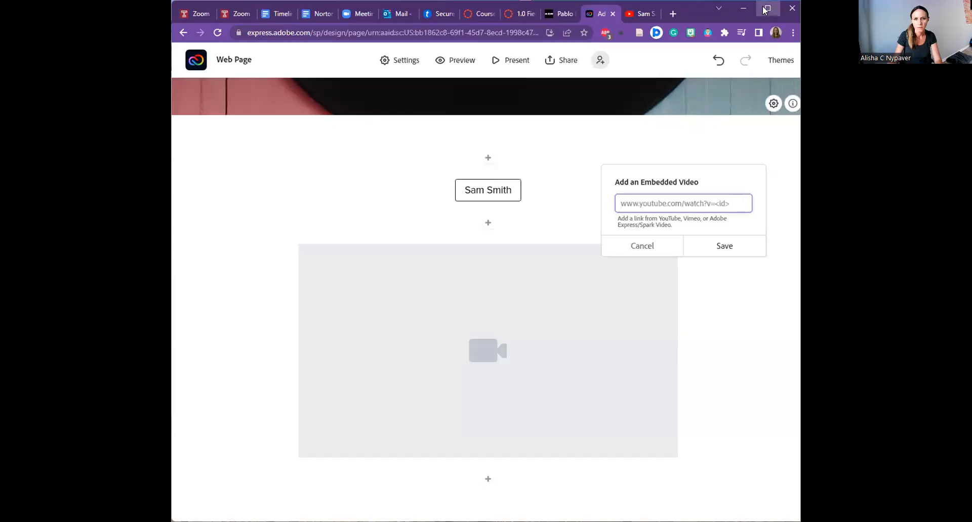
click(764, 9)
key(ctrl+v)
click(504, 229)
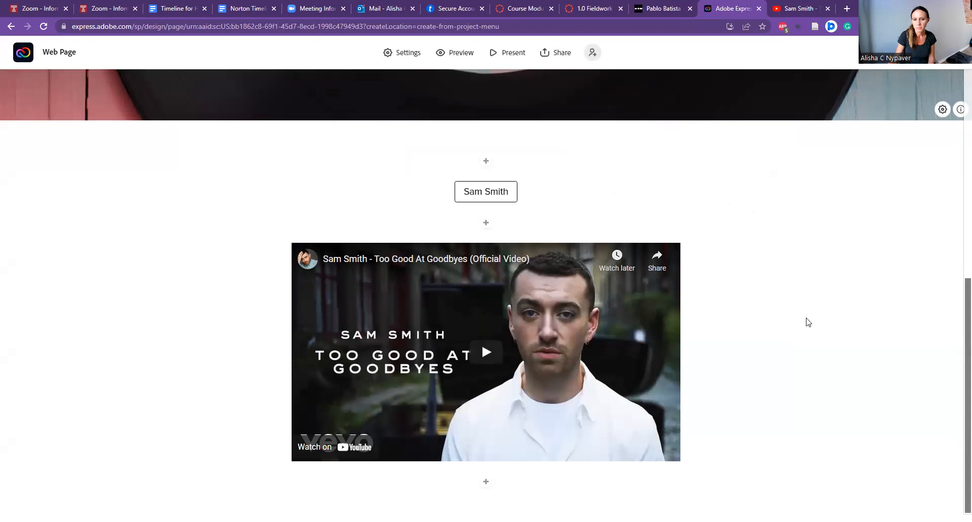
- Insert a split layout between the Sam Smith button and the embedded video
click(485, 223)
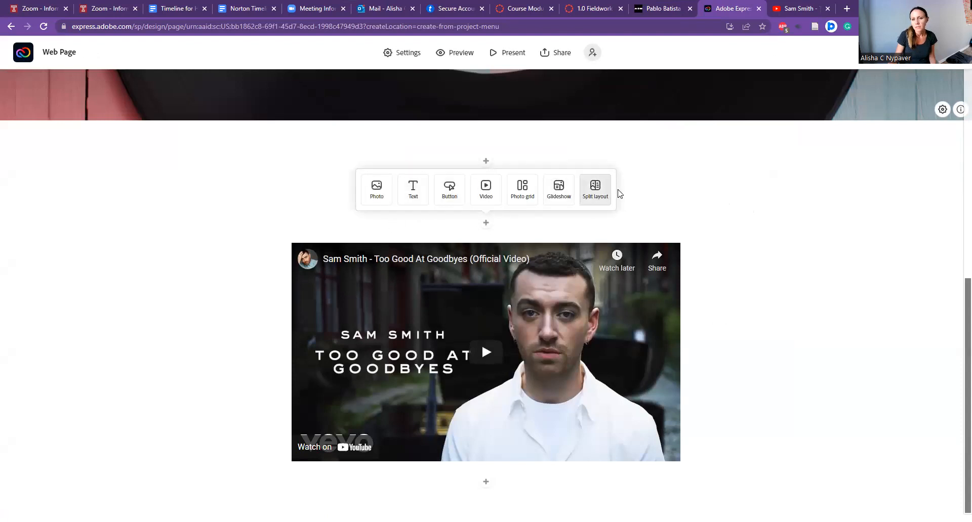
click(589, 193)
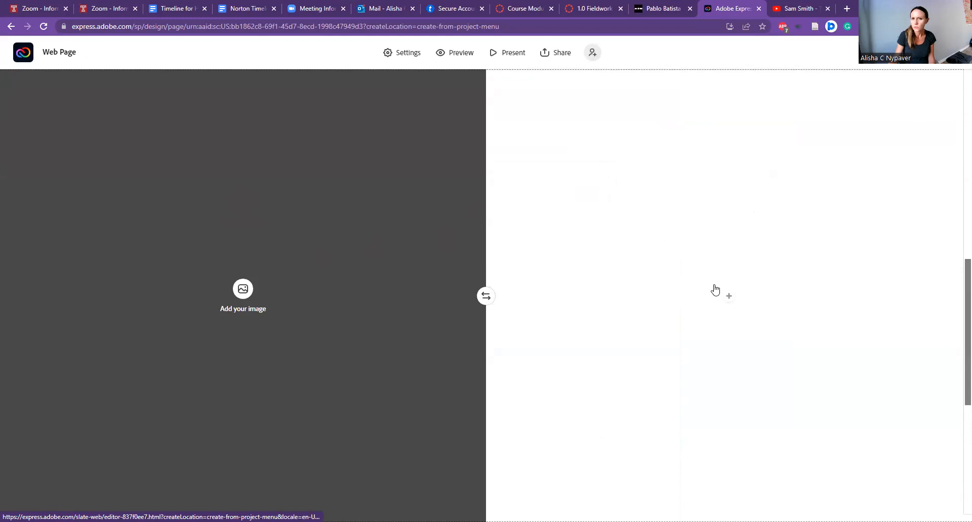
- Preview the web page, test the Sam Smith button's link, close the opened site, and return to the editor
scroll(954, 277, up, 10)
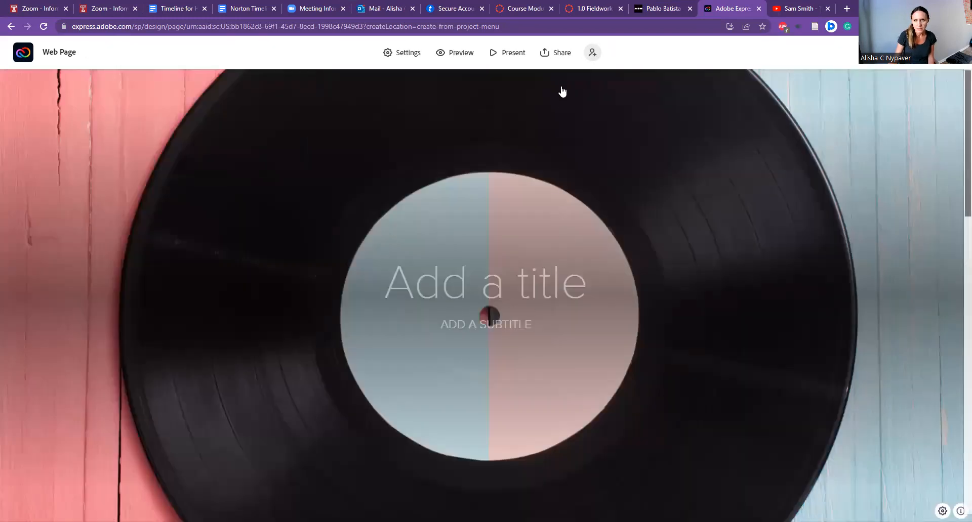
click(466, 57)
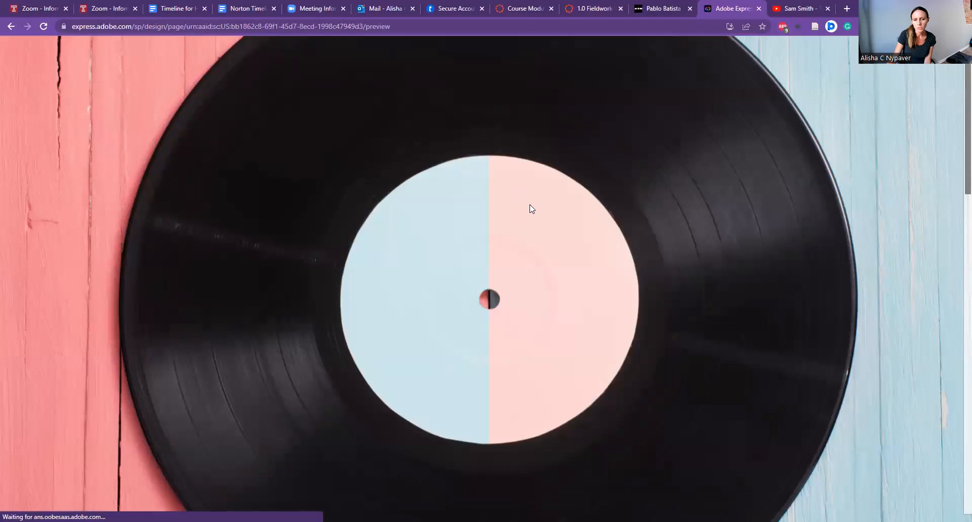
scroll(527, 233, down, 6)
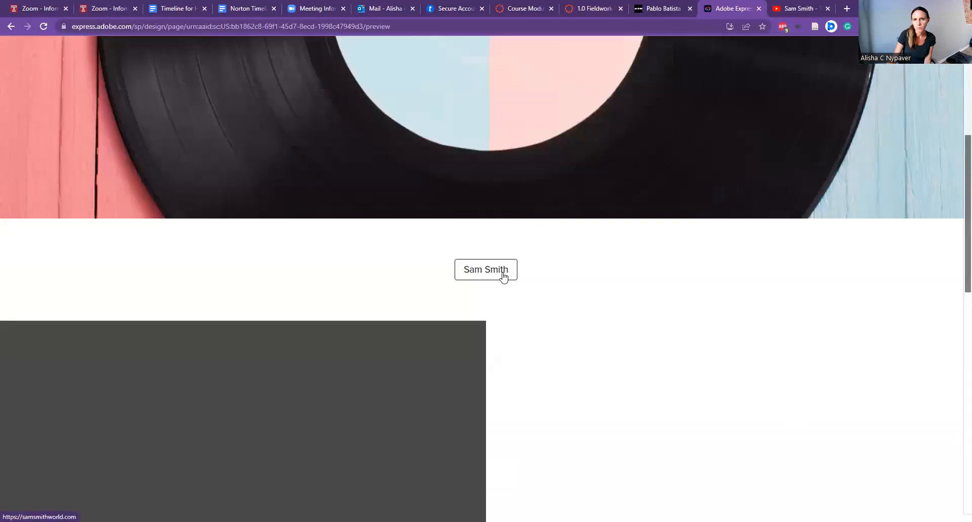
click(497, 277)
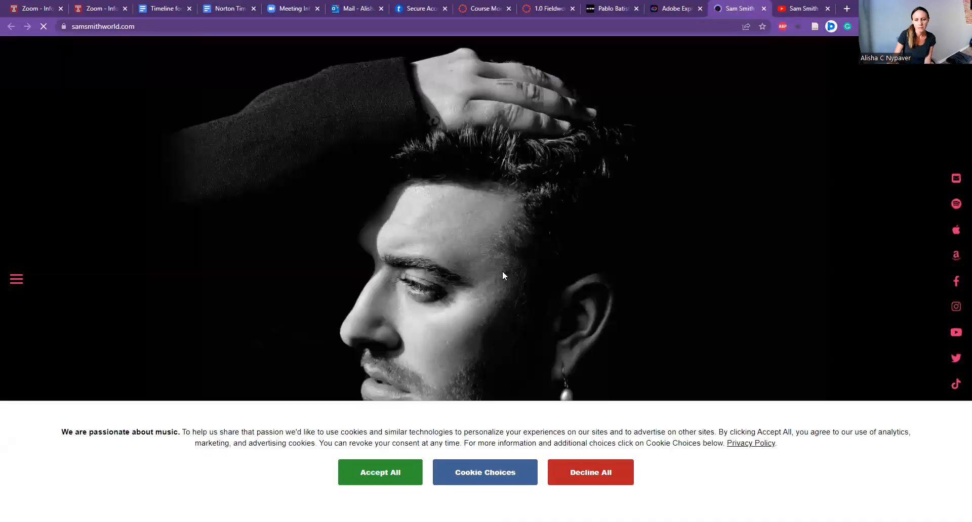
click(763, 9)
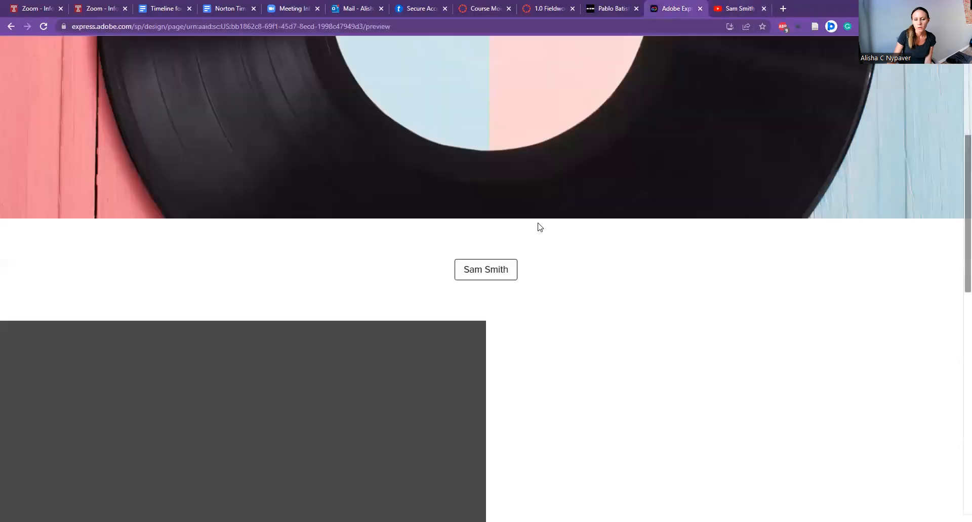
scroll(537, 225, up, 5)
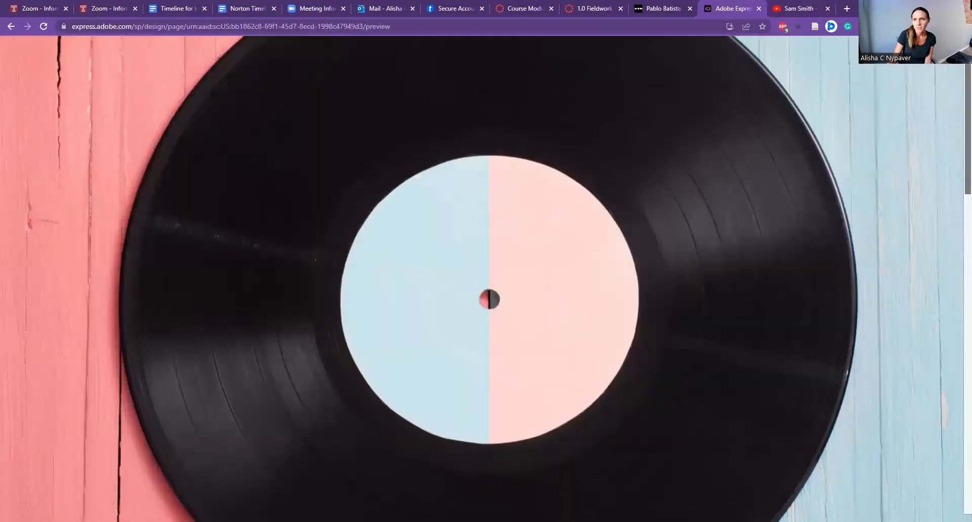
click(951, 58)
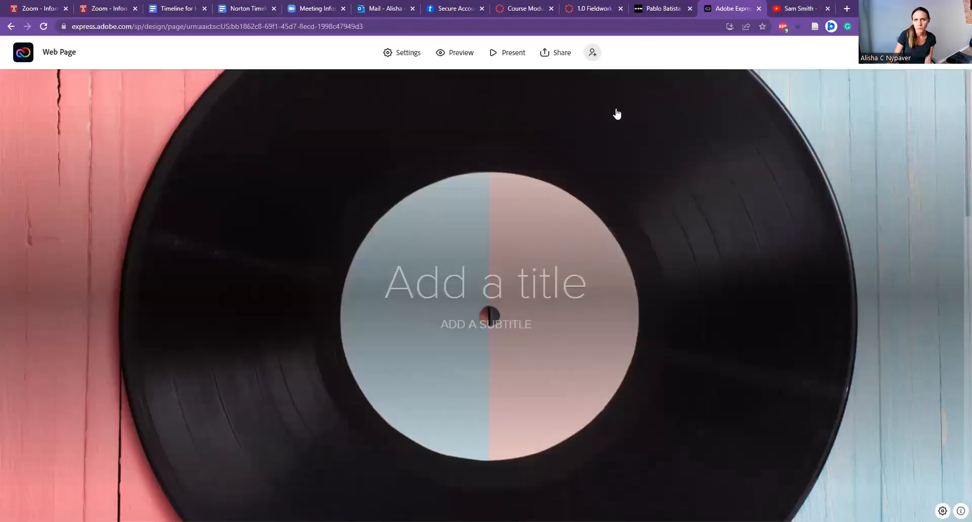
- Open the publish-and-share-link settings for the page and turn off the Get noticed option
click(555, 55)
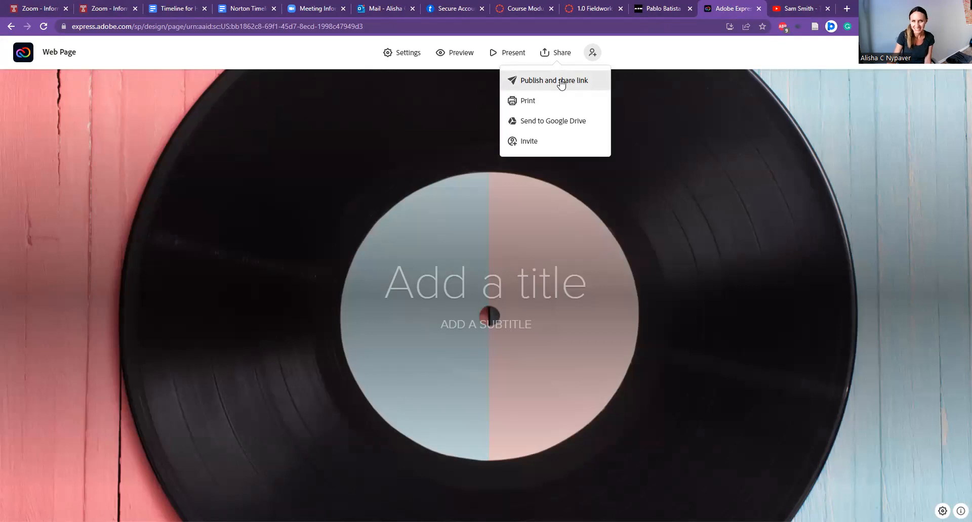
click(561, 82)
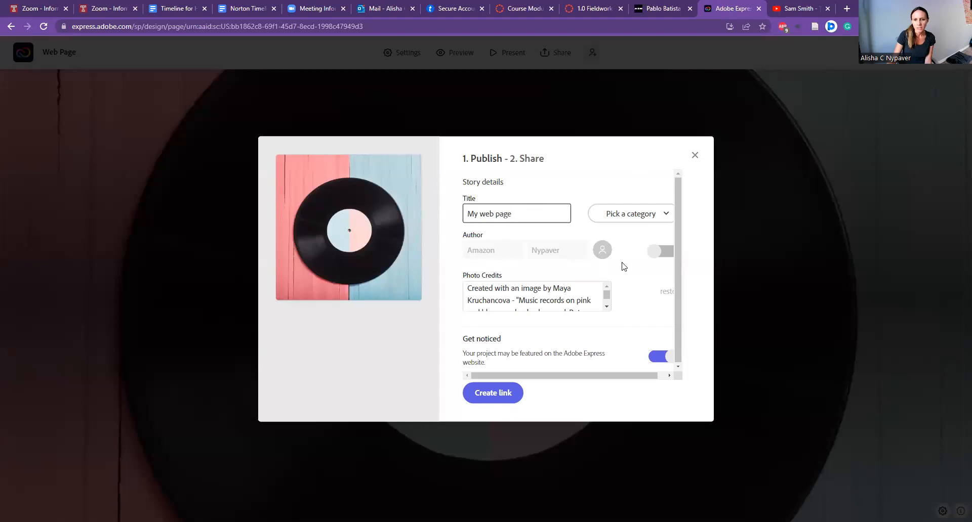
drag(590, 375, 599, 375)
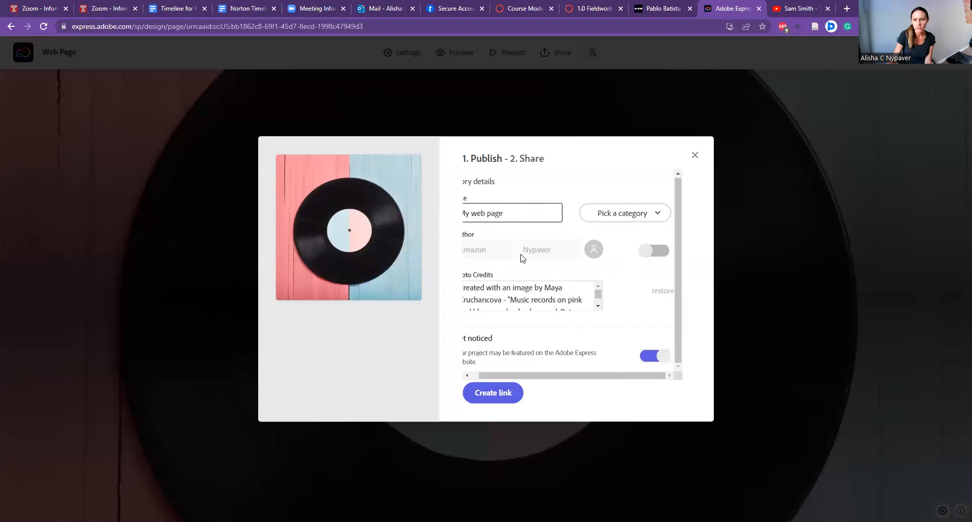
click(653, 253)
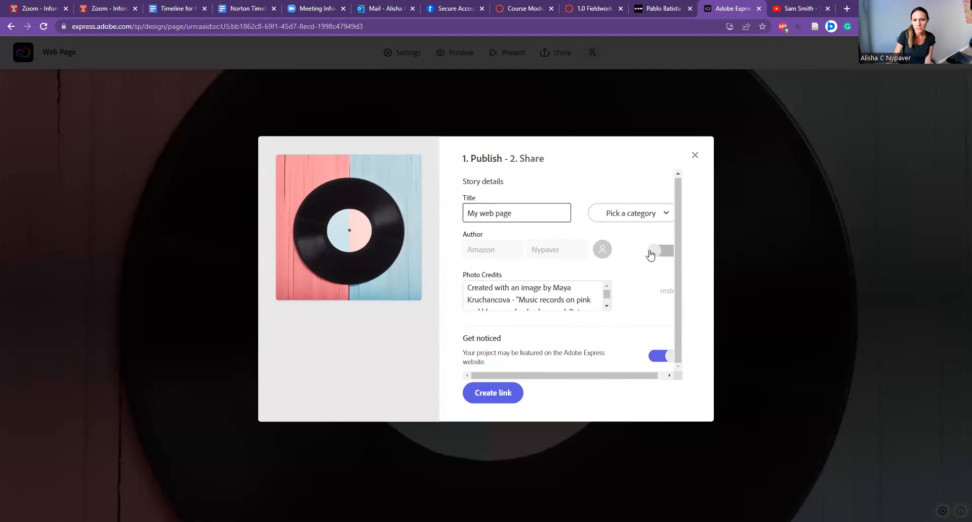
click(667, 251)
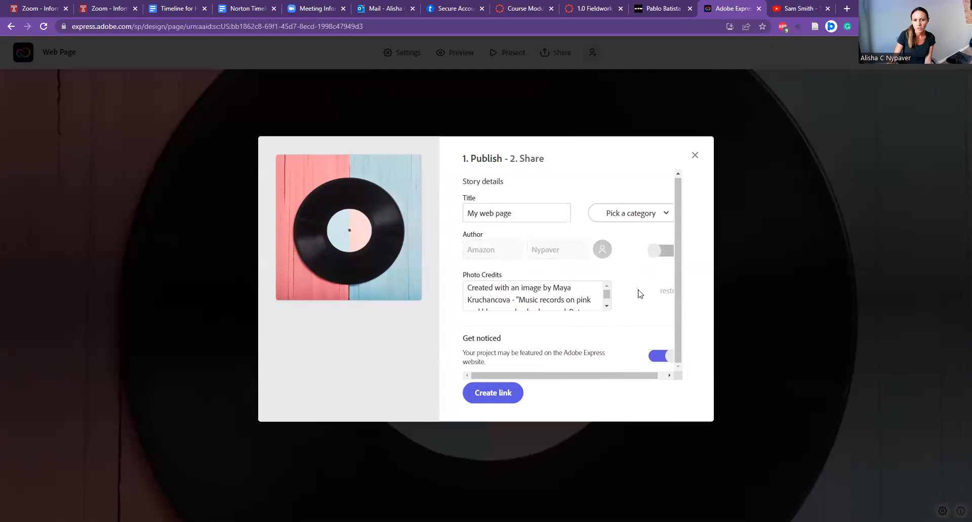
click(607, 294)
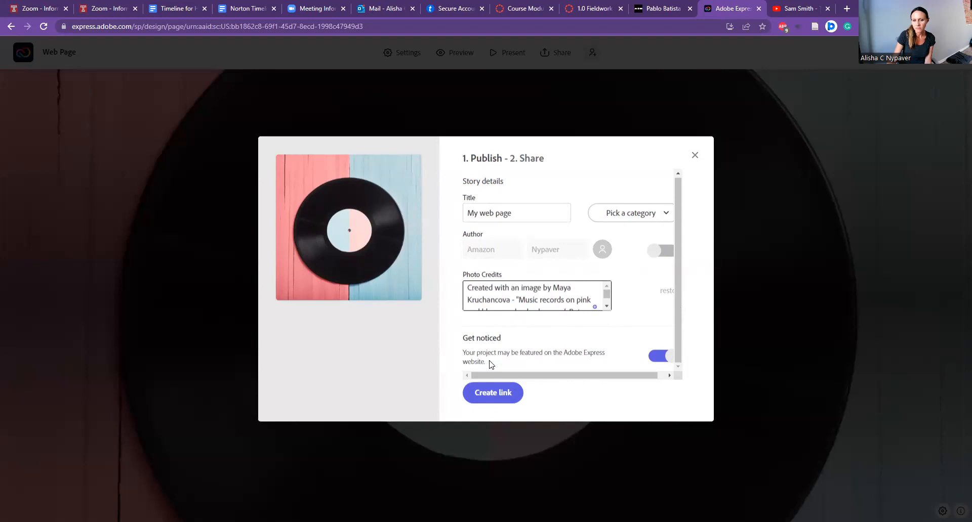
scroll(526, 369, right, 1)
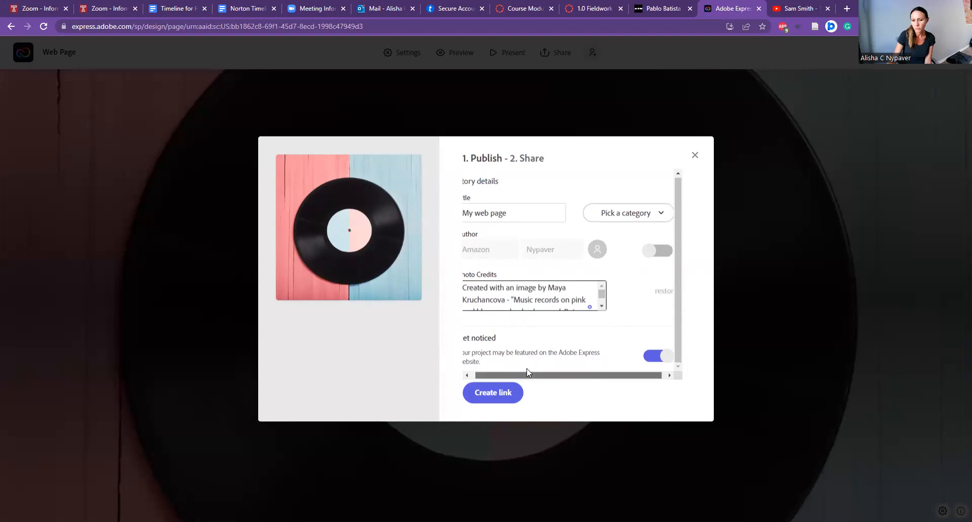
click(663, 357)
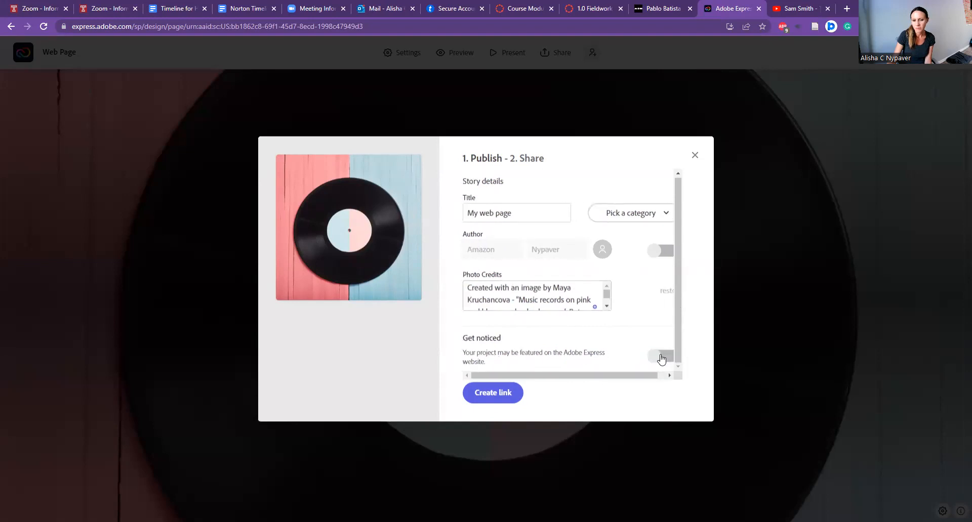
- Create the page's shareable link and copy it
click(490, 395)
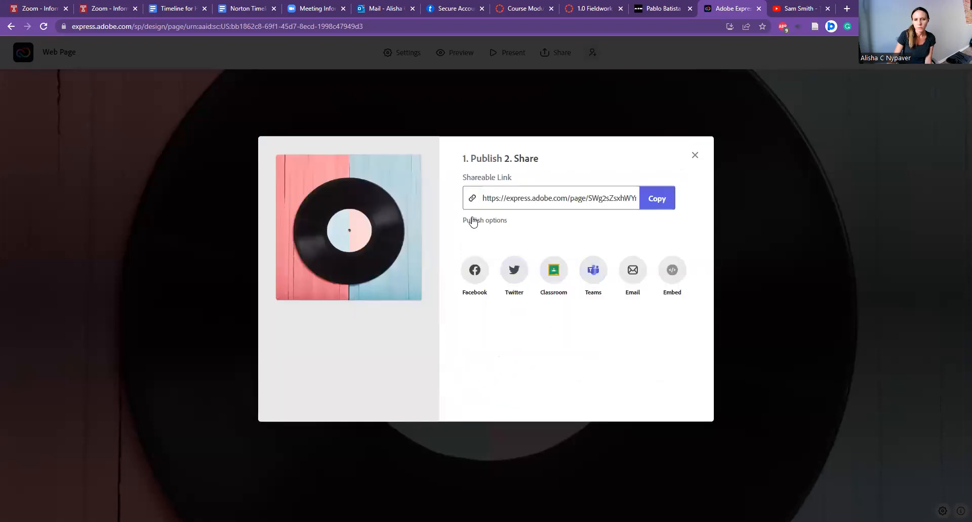
click(656, 199)
click(655, 201)
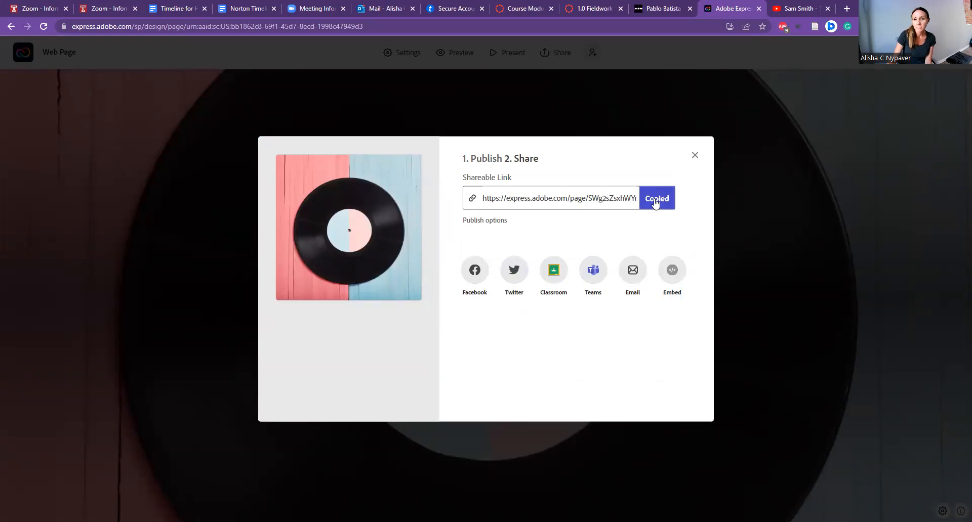